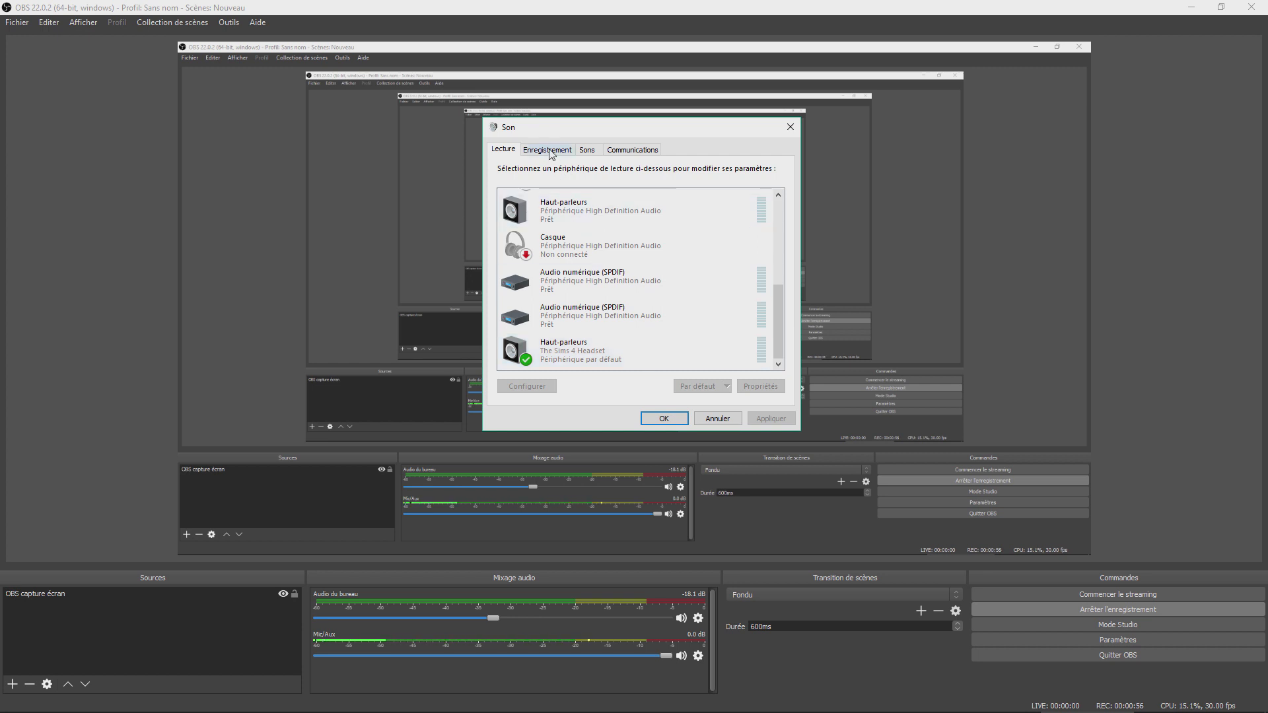
Step: Check the output volume level of the default The Sims 4 Headset speakers in their properties
click(740, 358)
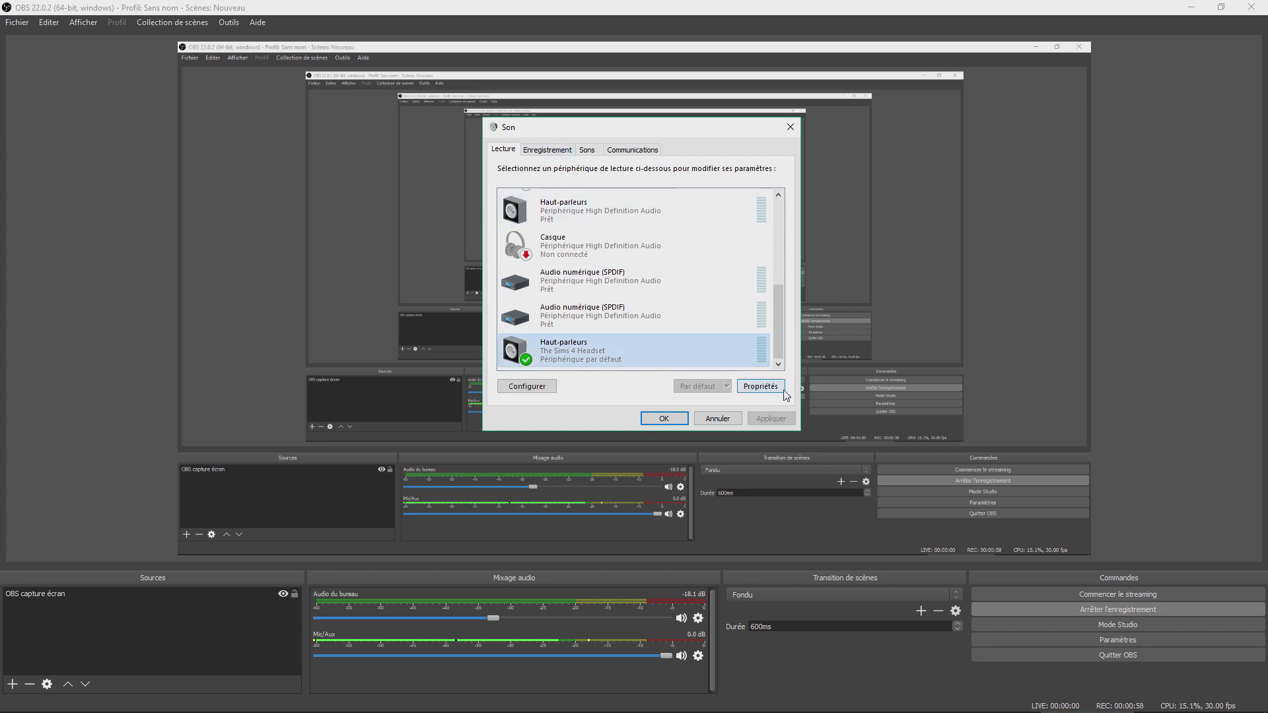
click(784, 390)
click(558, 201)
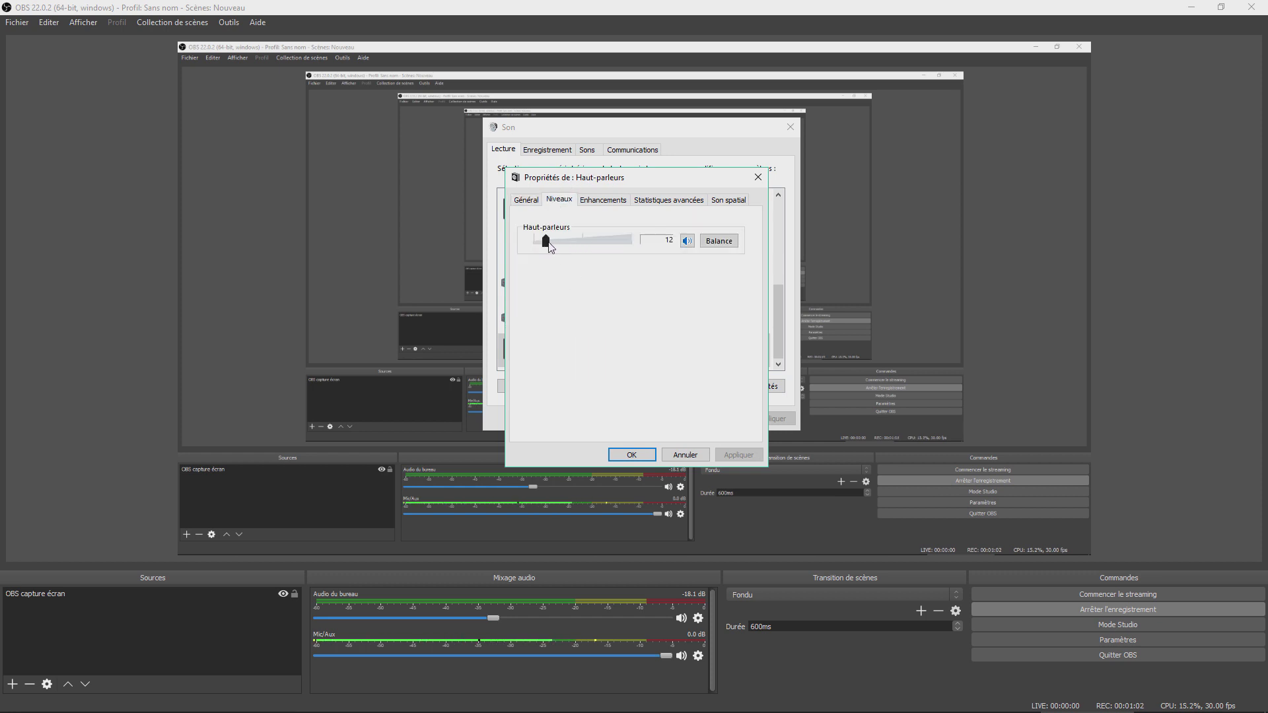
click(632, 455)
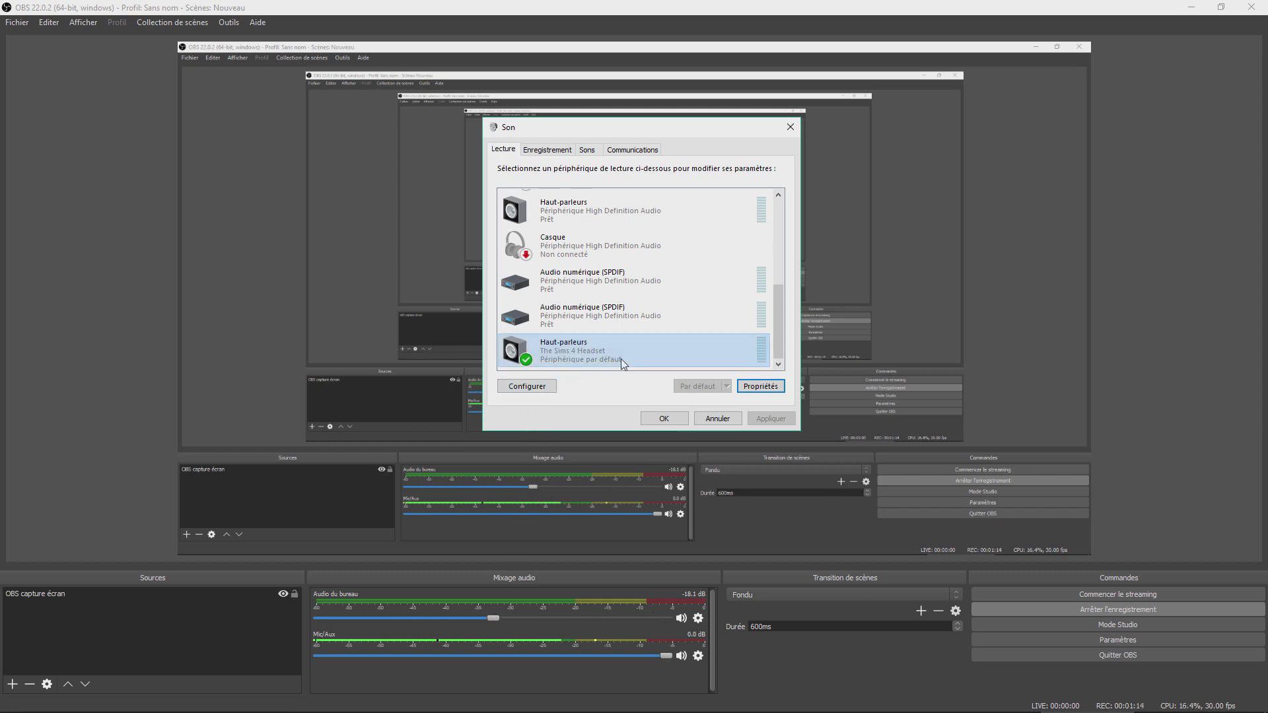
click(760, 386)
click(556, 204)
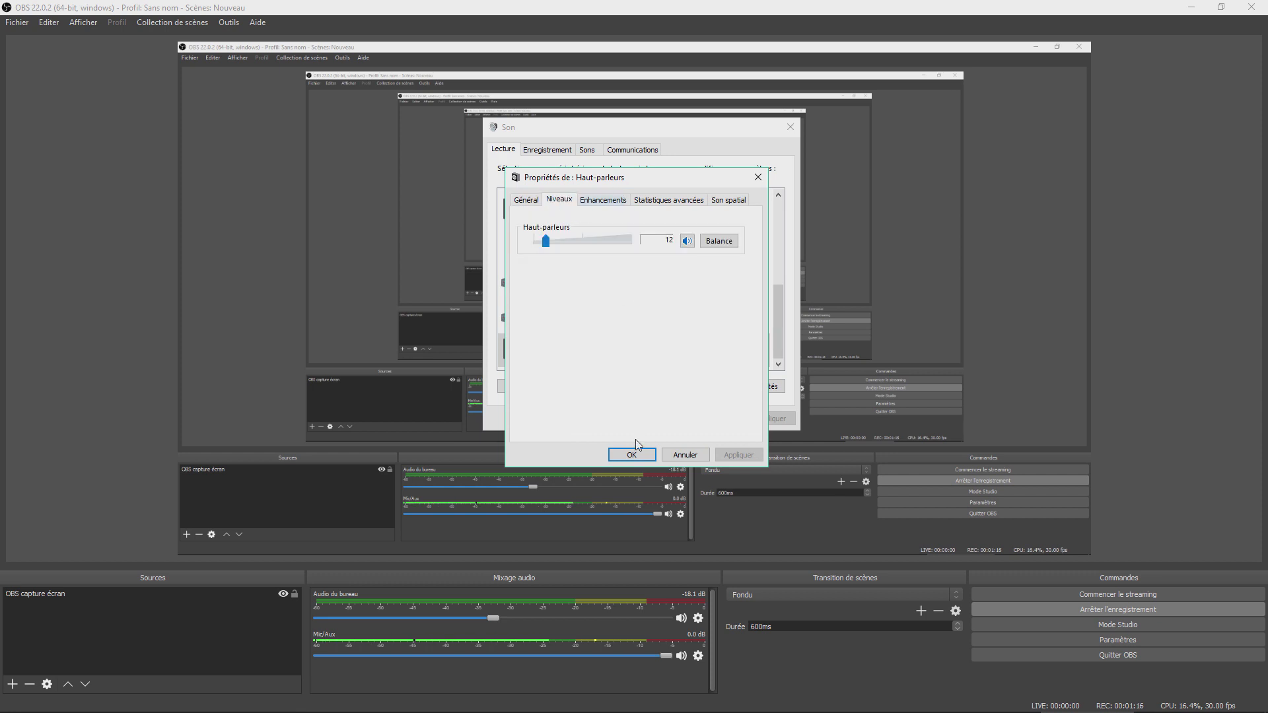
click(629, 454)
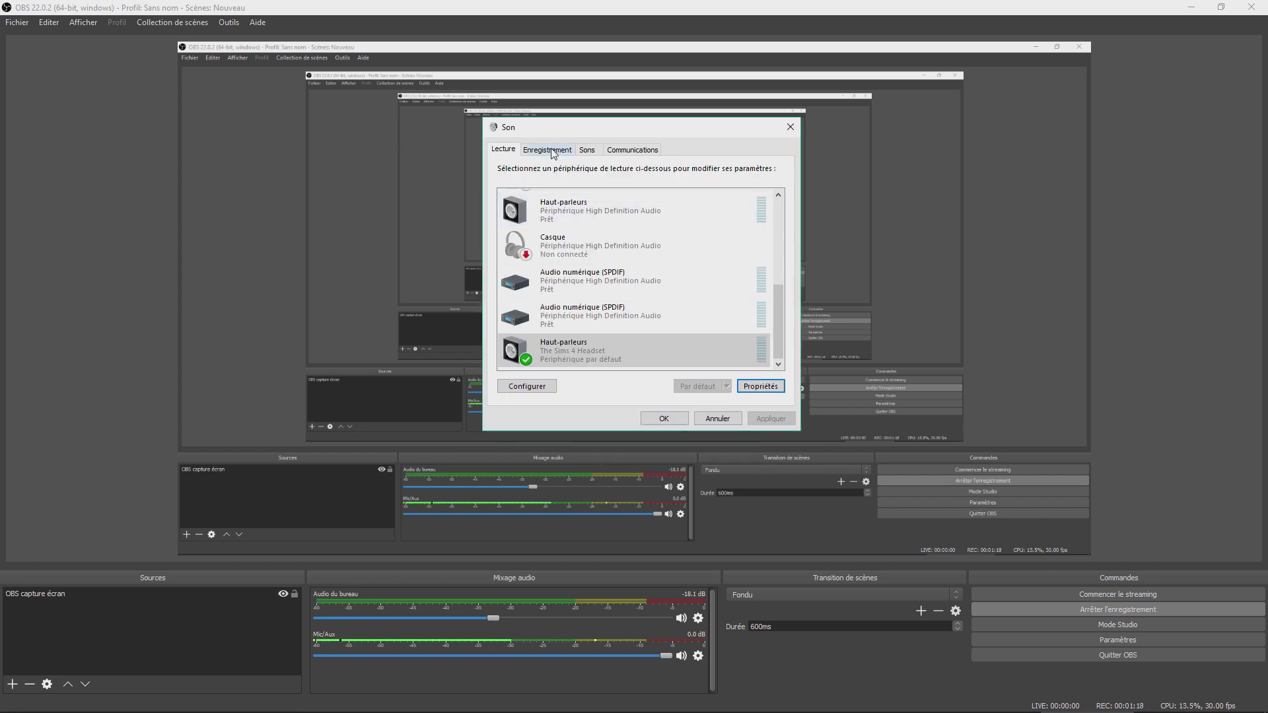
Step: Check the input level of the default BC Master 1610USB recording microphone, then close the Windows sound settings
click(552, 151)
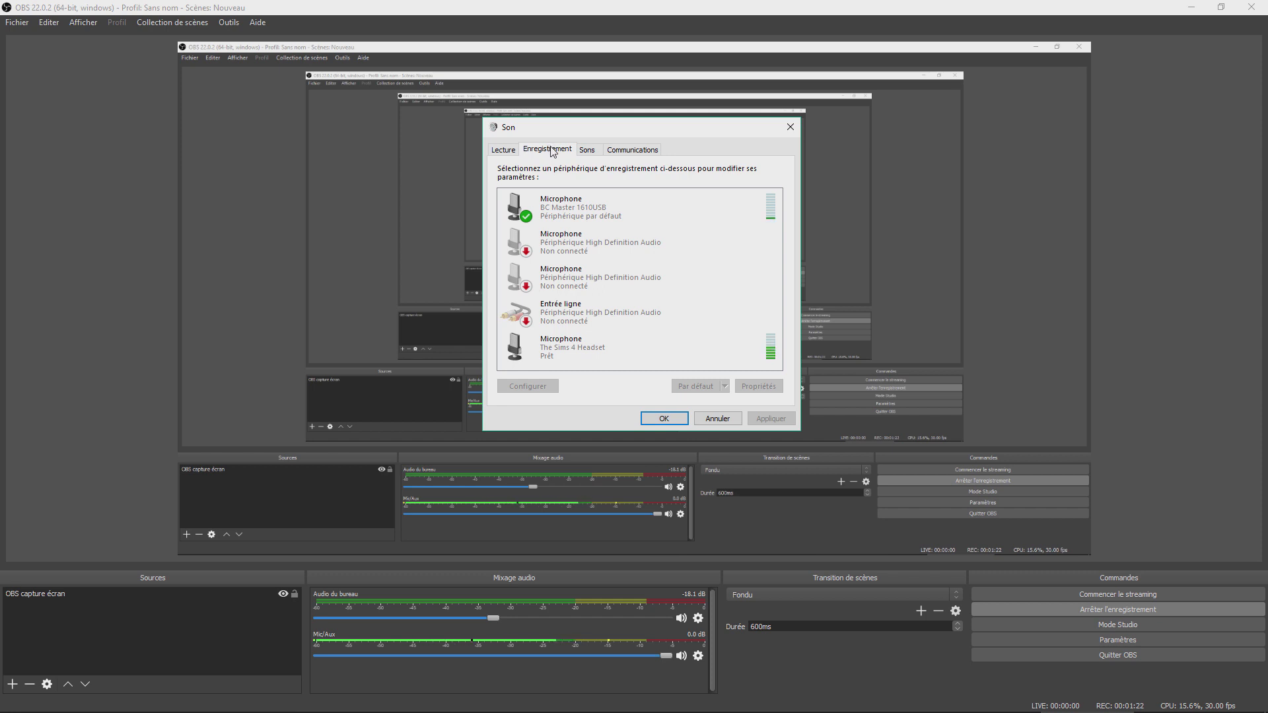
click(602, 205)
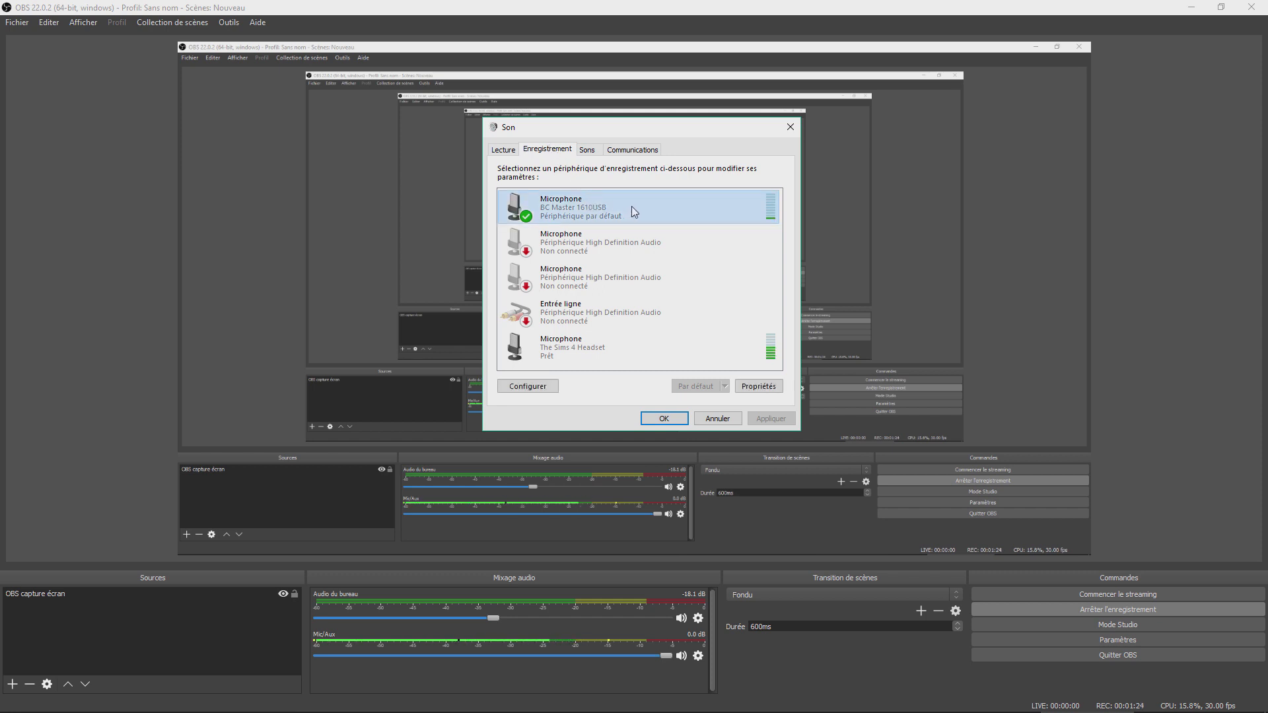
click(757, 388)
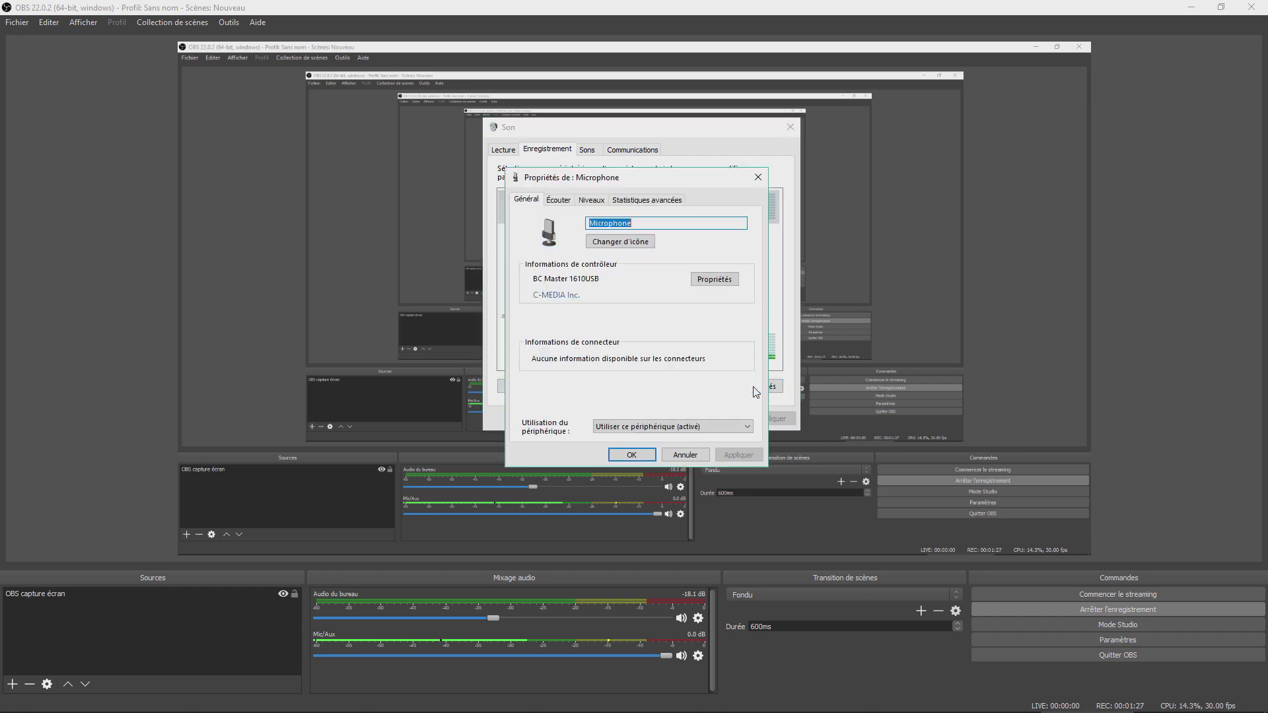
click(592, 201)
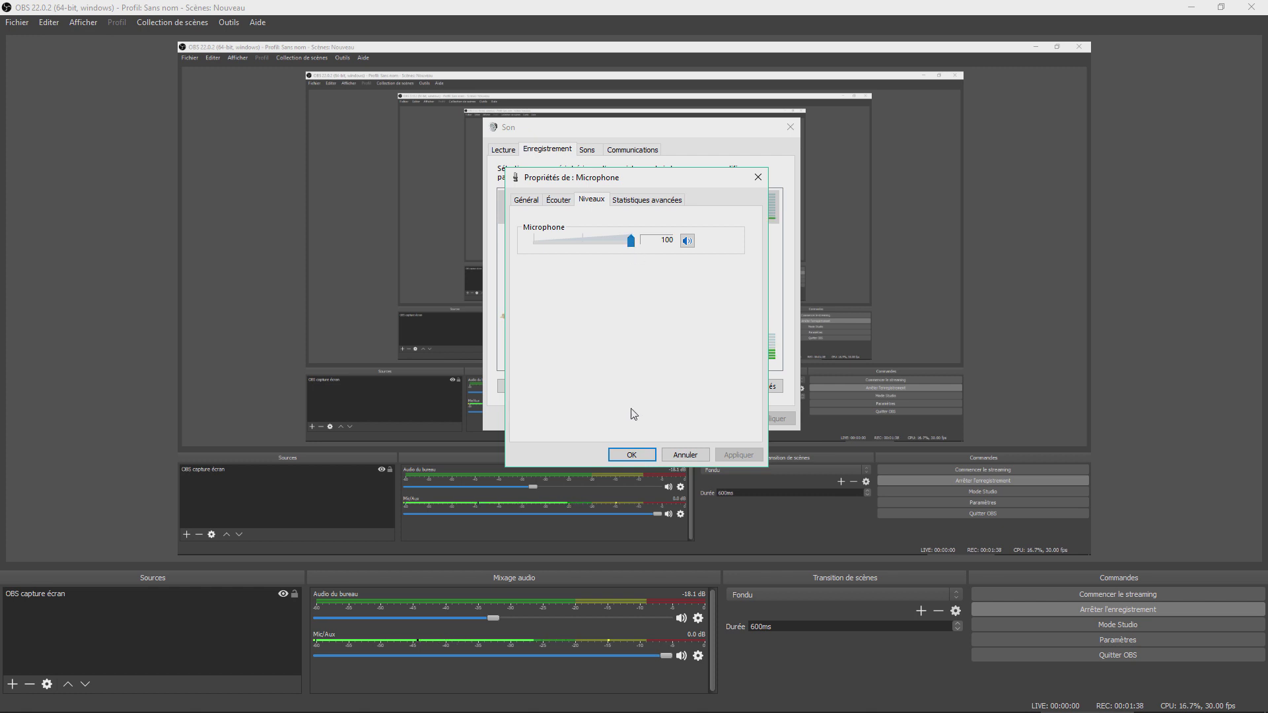
click(640, 454)
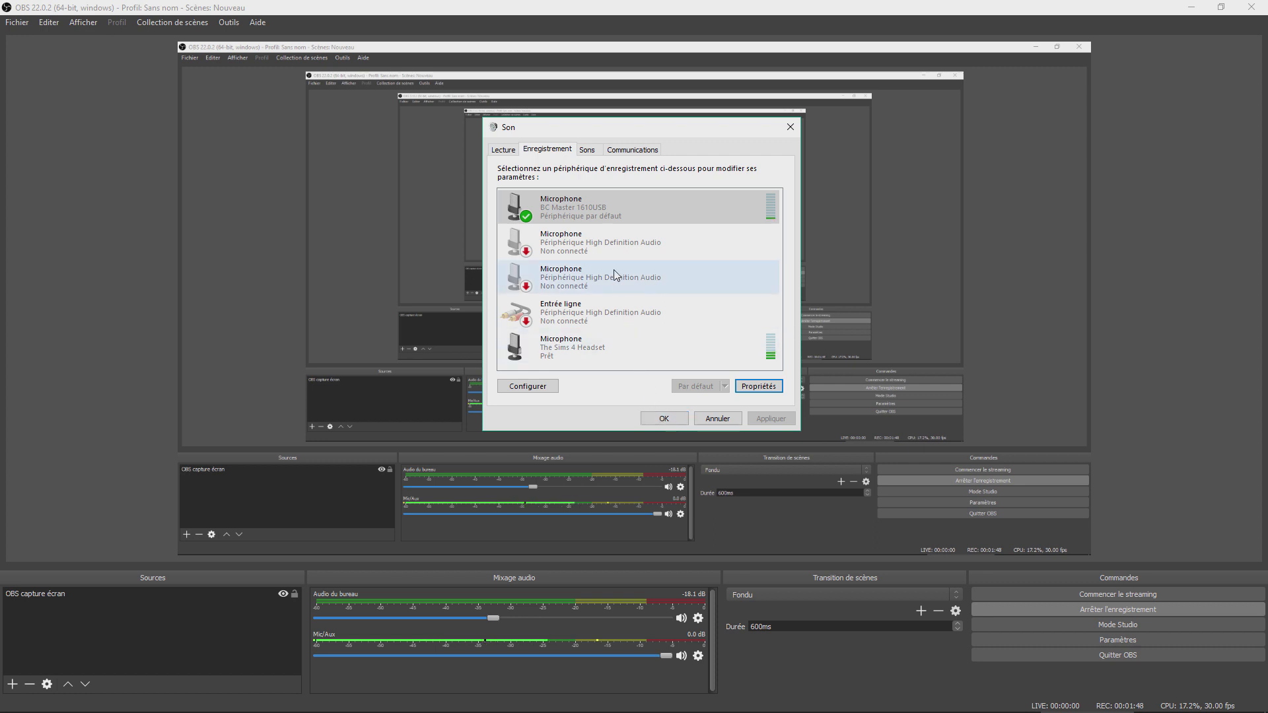
click(758, 385)
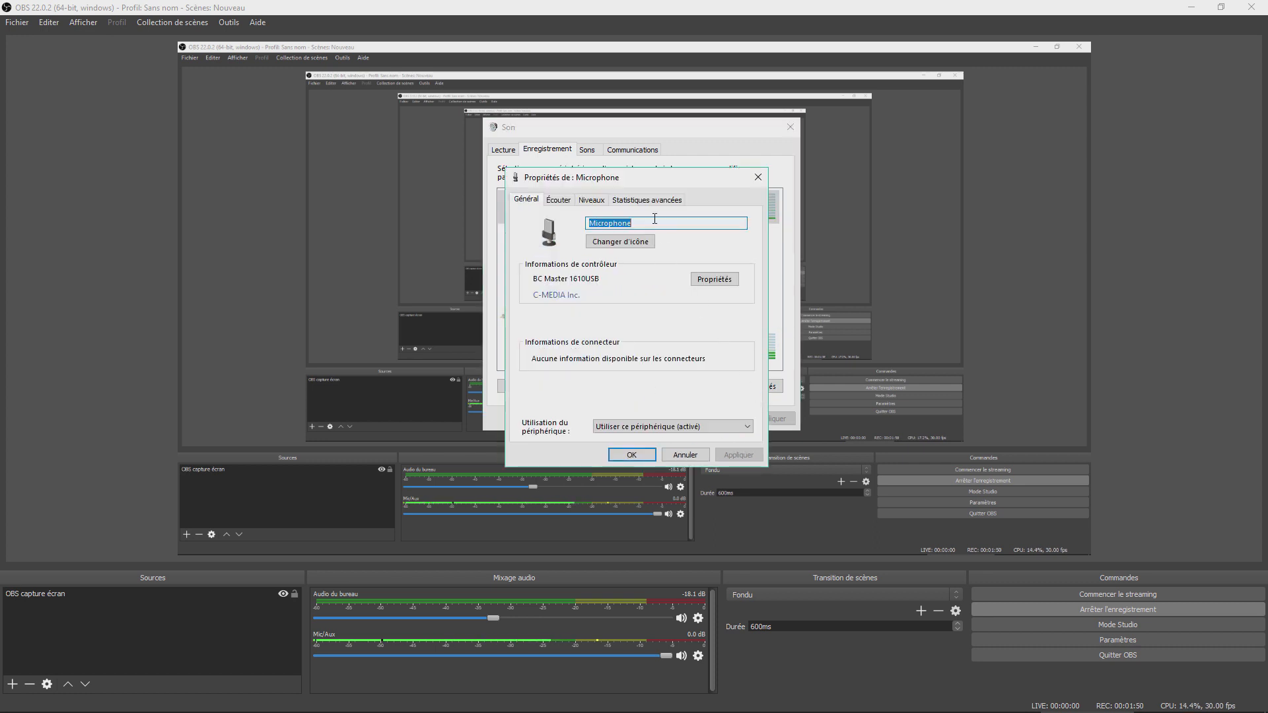
click(581, 202)
drag(594, 242, 627, 257)
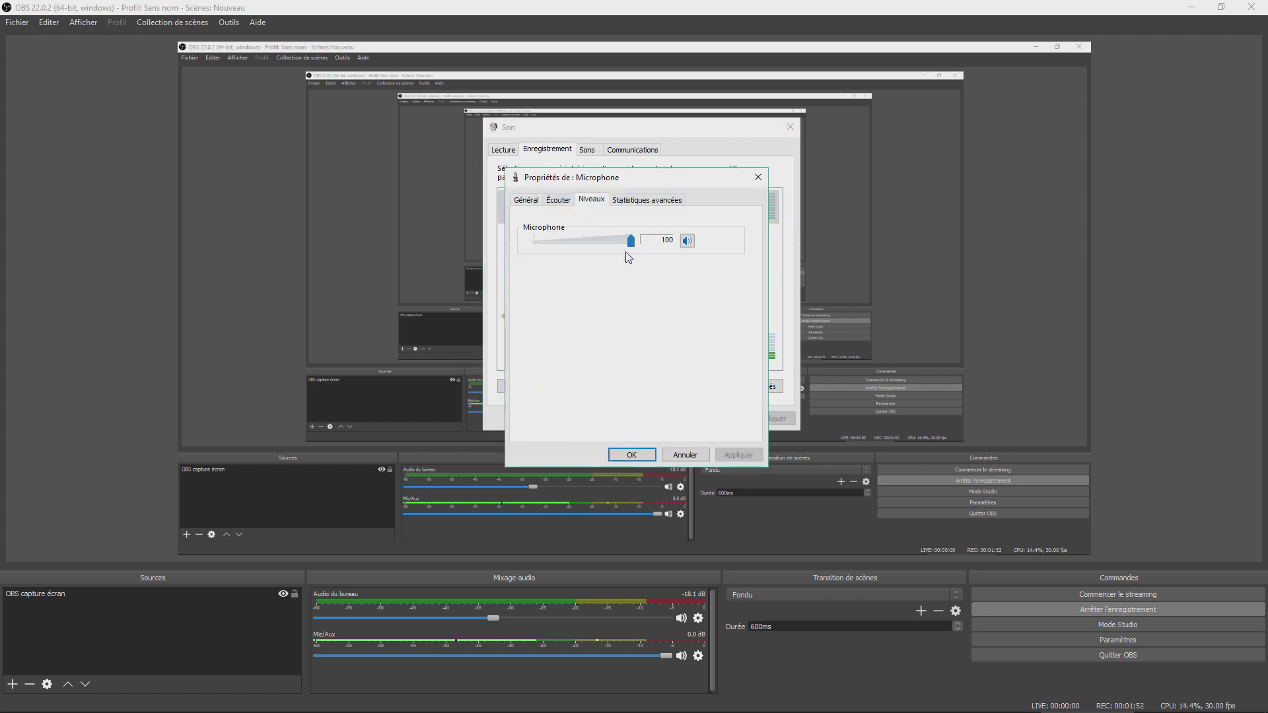
click(638, 459)
click(665, 419)
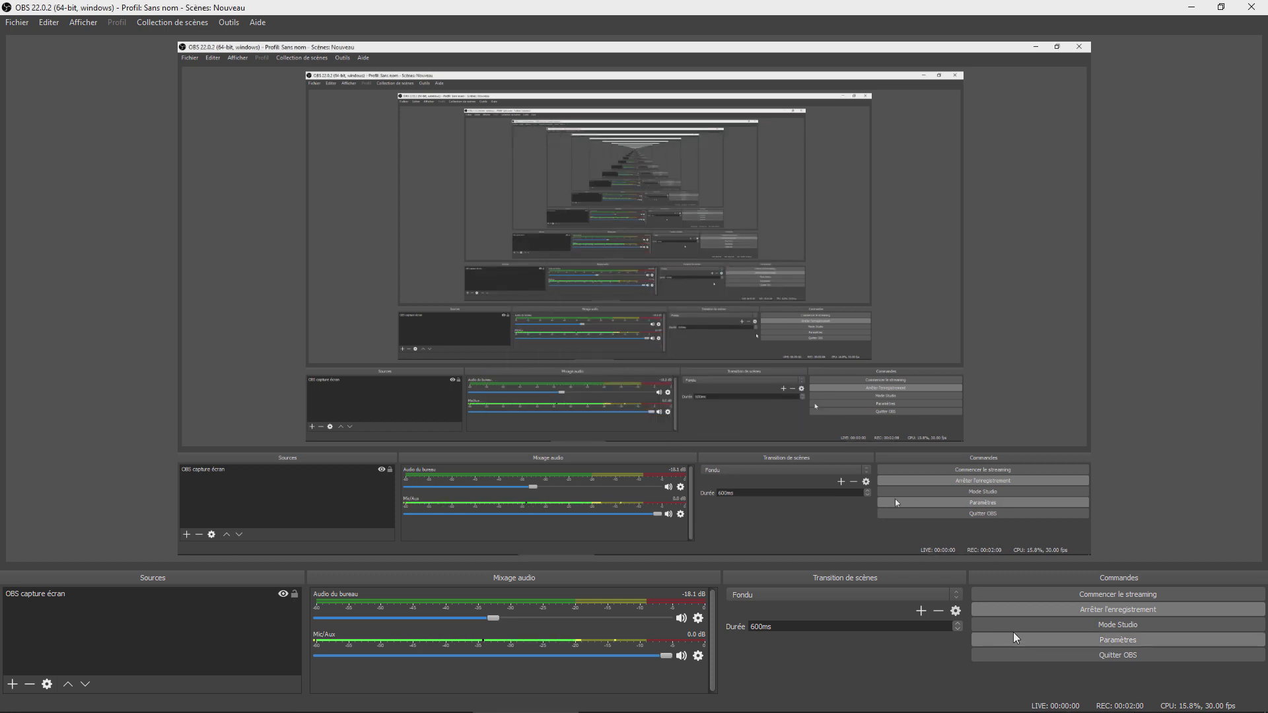
Step: Examine which desktop and microphone devices are assigned in the OBS audio settings
click(1044, 646)
click(387, 246)
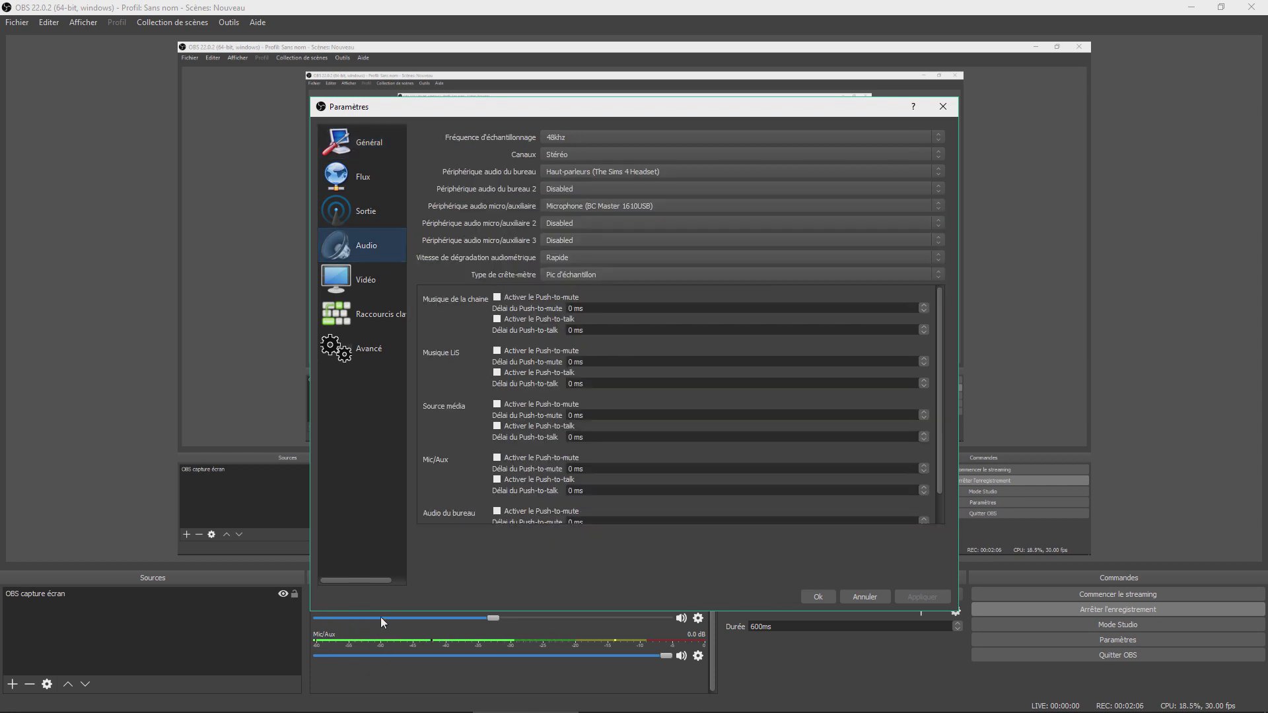
drag(575, 109, 567, 47)
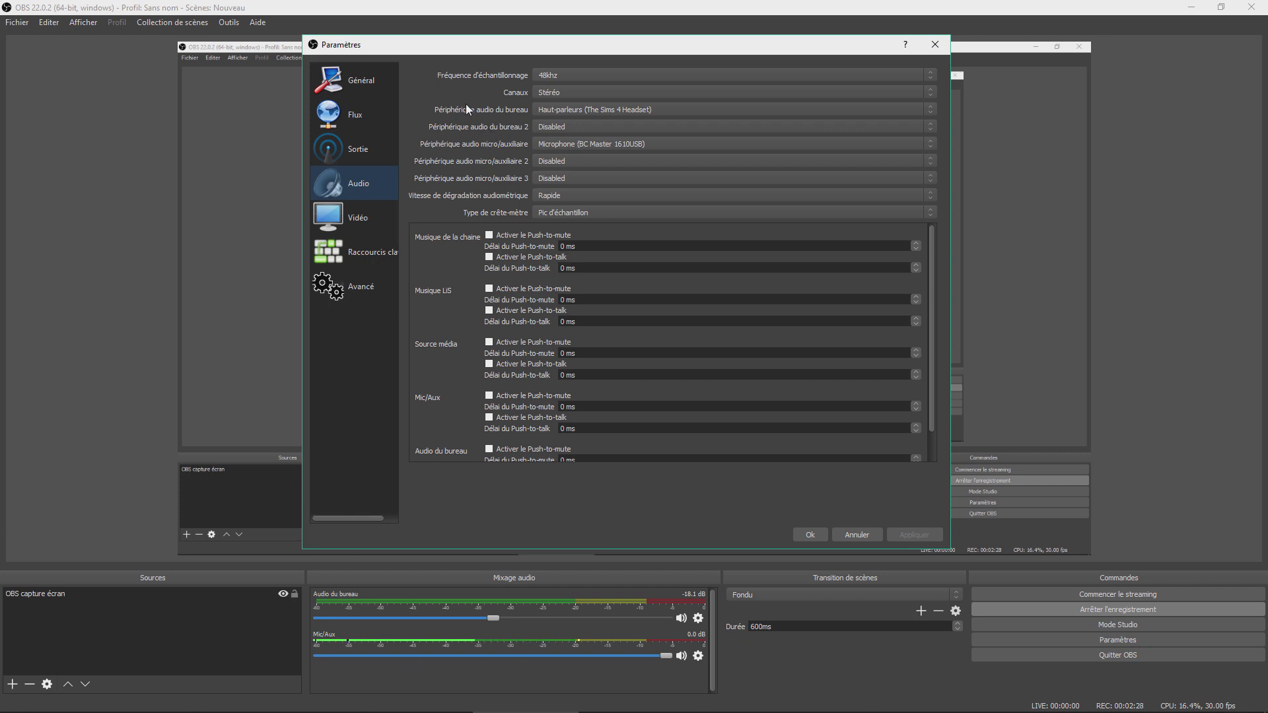
Step: Compare the audio tracks selected for streaming and for recording in the output settings, then close the settings
click(366, 153)
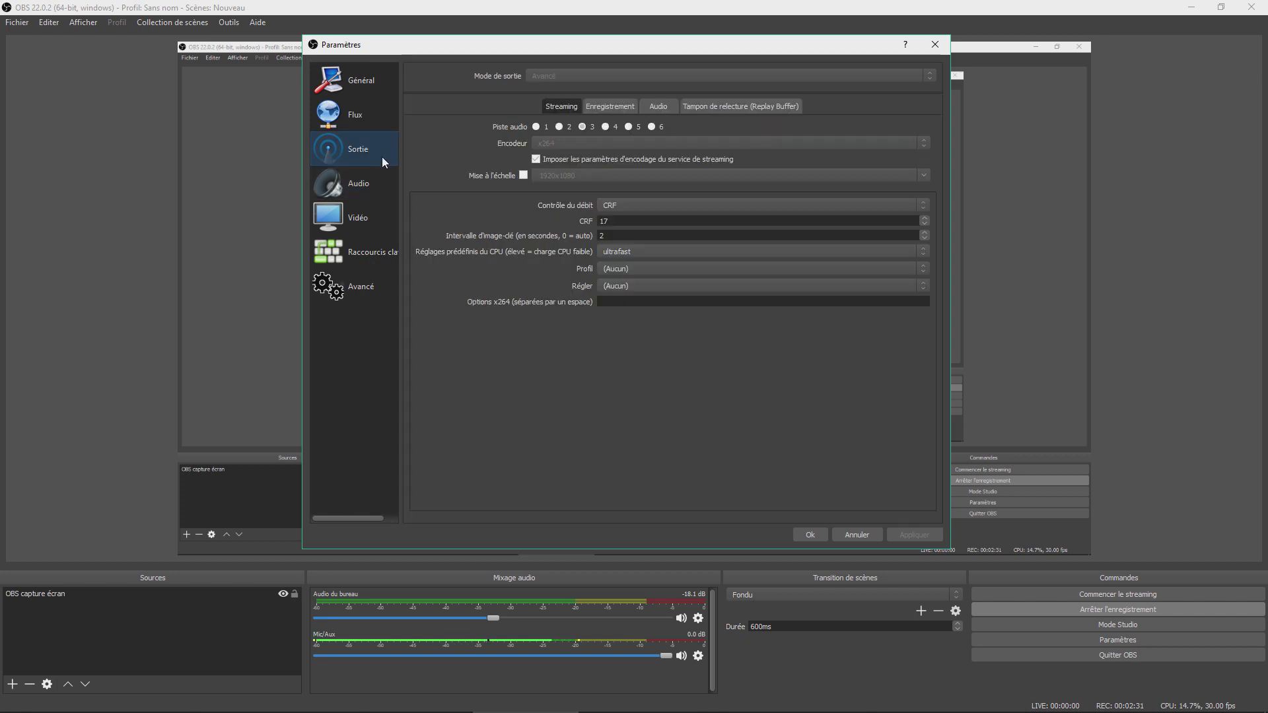
click(611, 107)
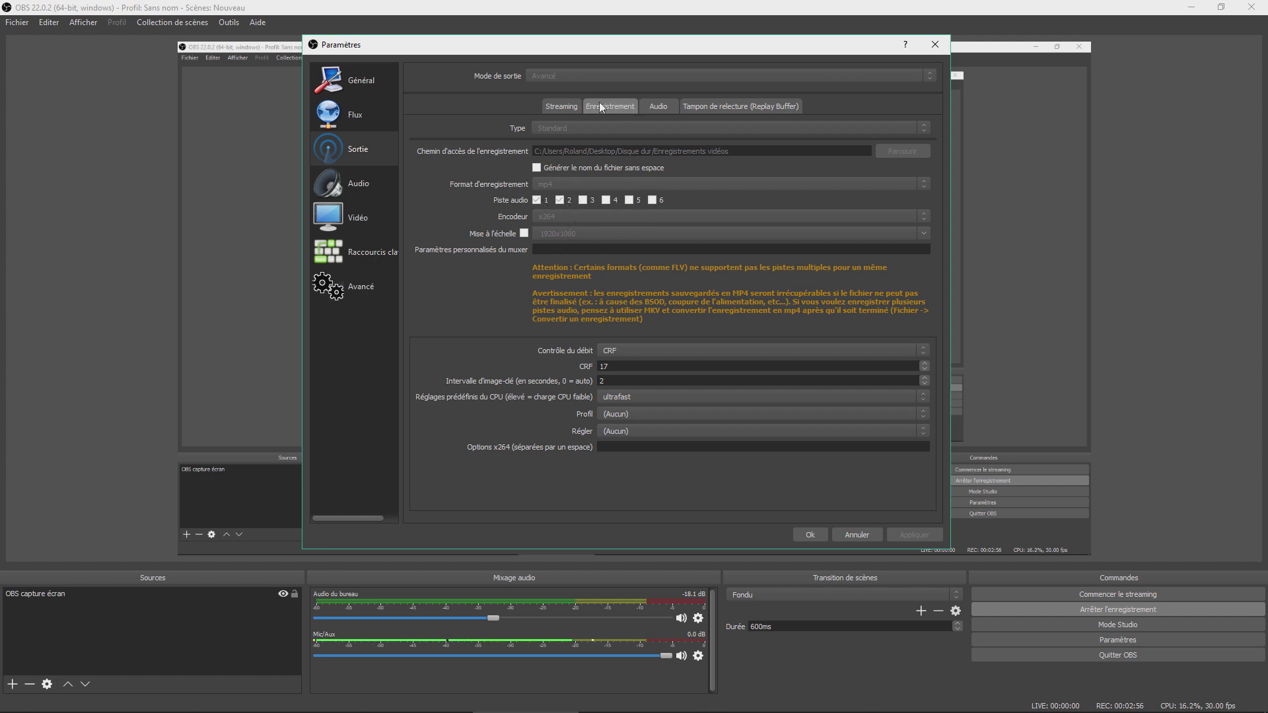
click(370, 184)
click(374, 152)
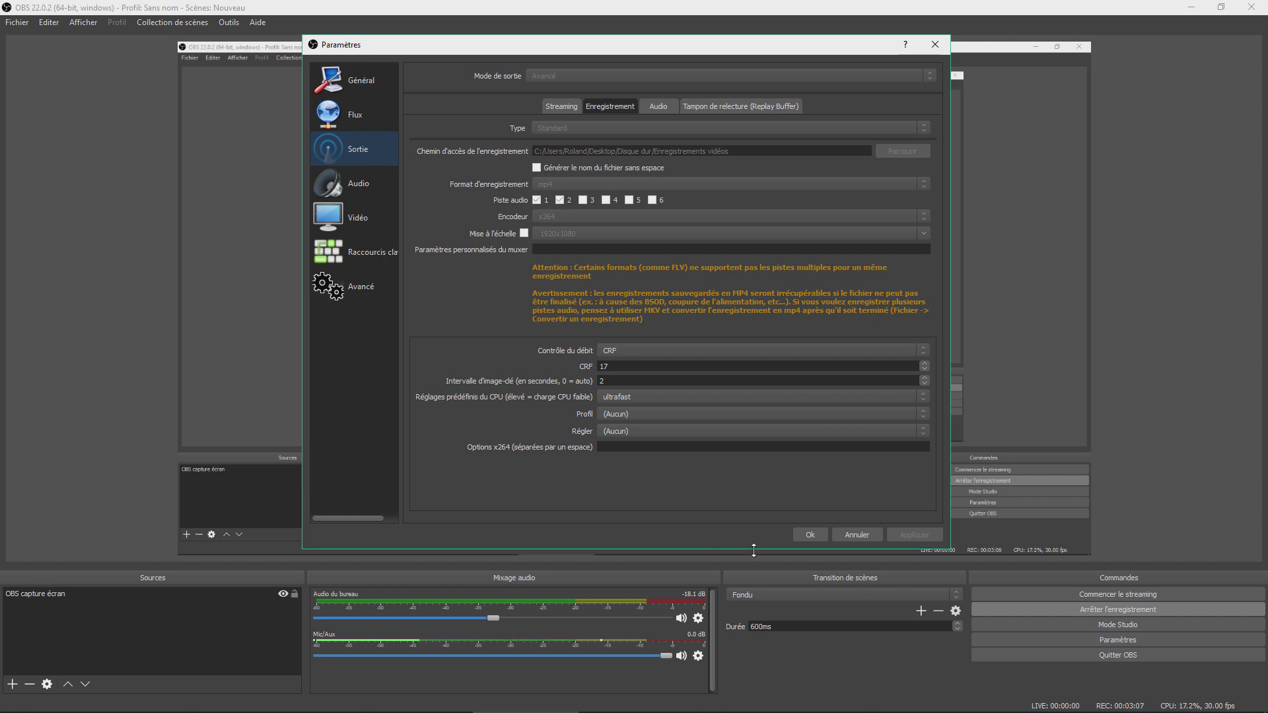
click(811, 536)
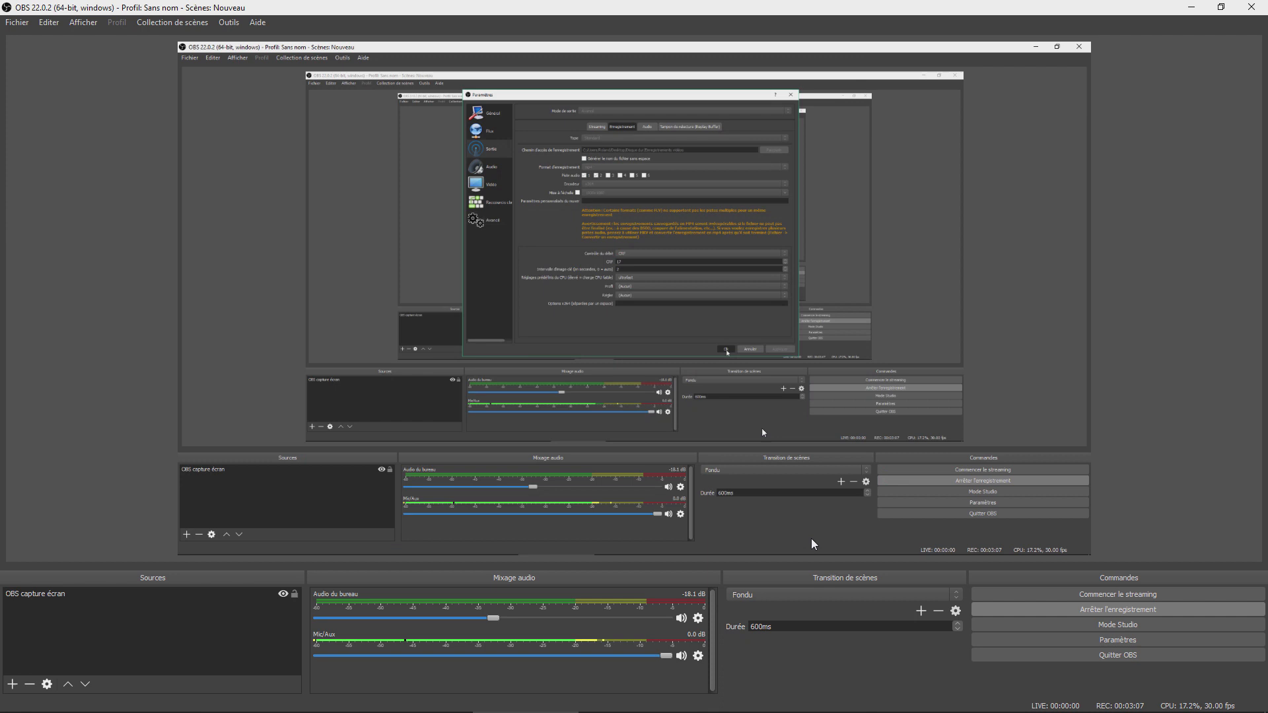
Step: Examine the track assignments of desktop audio and Mic/Aux in the advanced audio properties, widening the window to show all six tracks
click(698, 619)
click(725, 611)
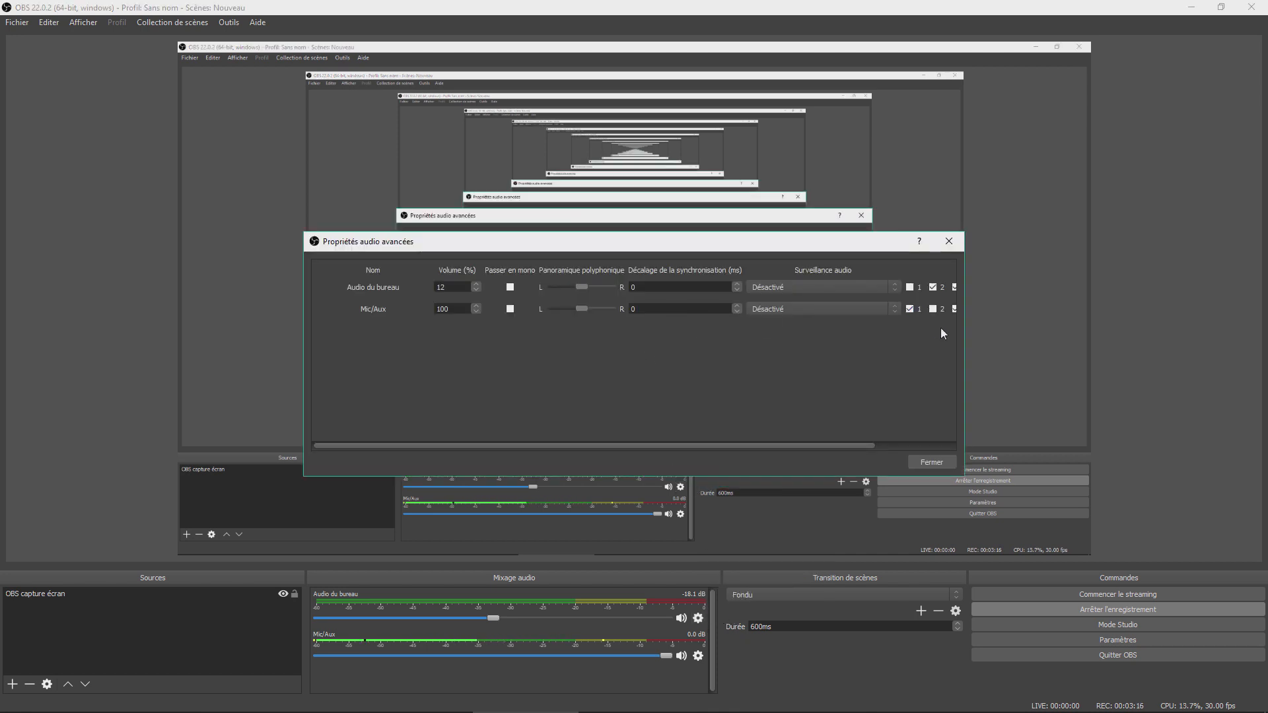
drag(964, 342, 1112, 346)
drag(969, 246, 877, 165)
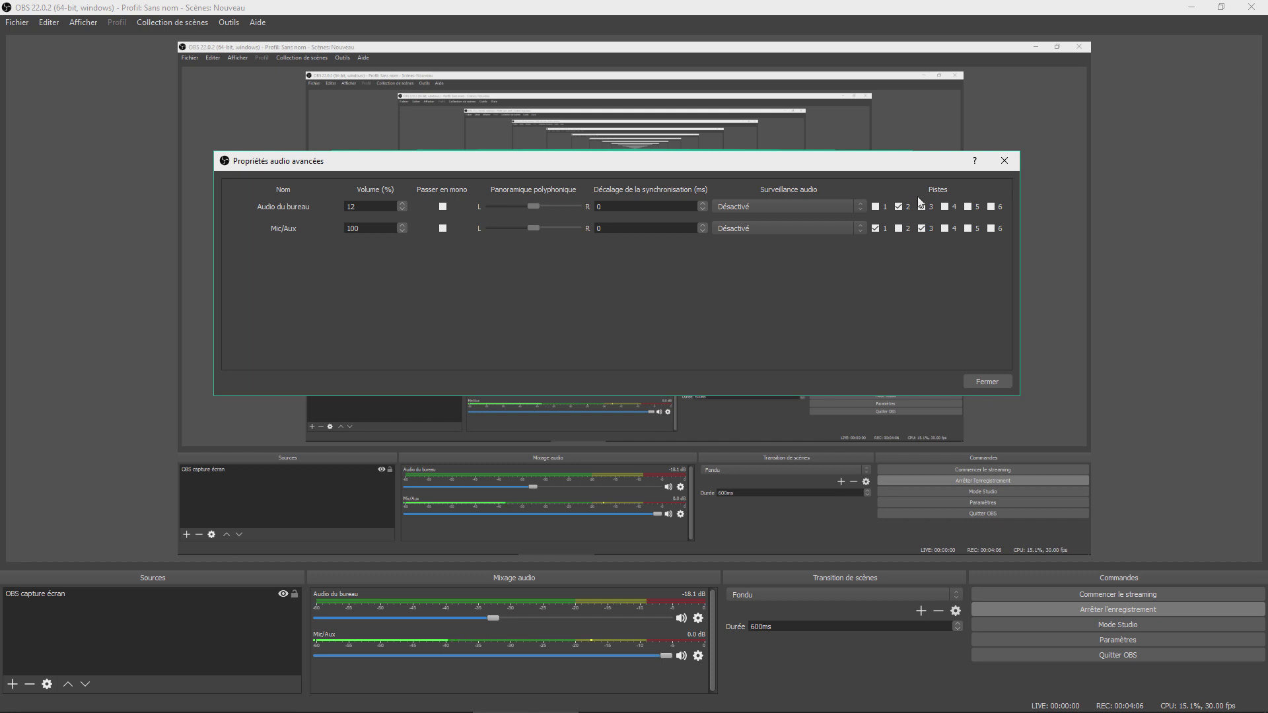
click(987, 381)
Step: Check which audio track is selected for streaming in the output settings, then close the settings
click(1093, 644)
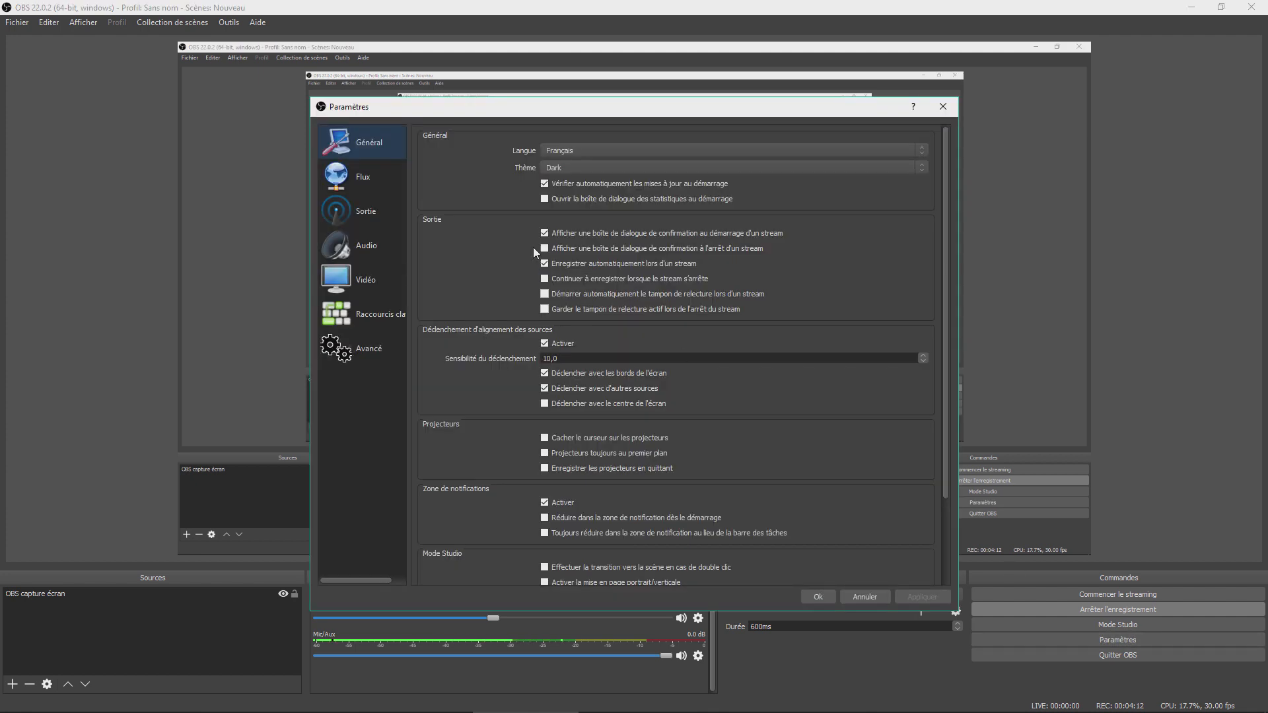
click(380, 201)
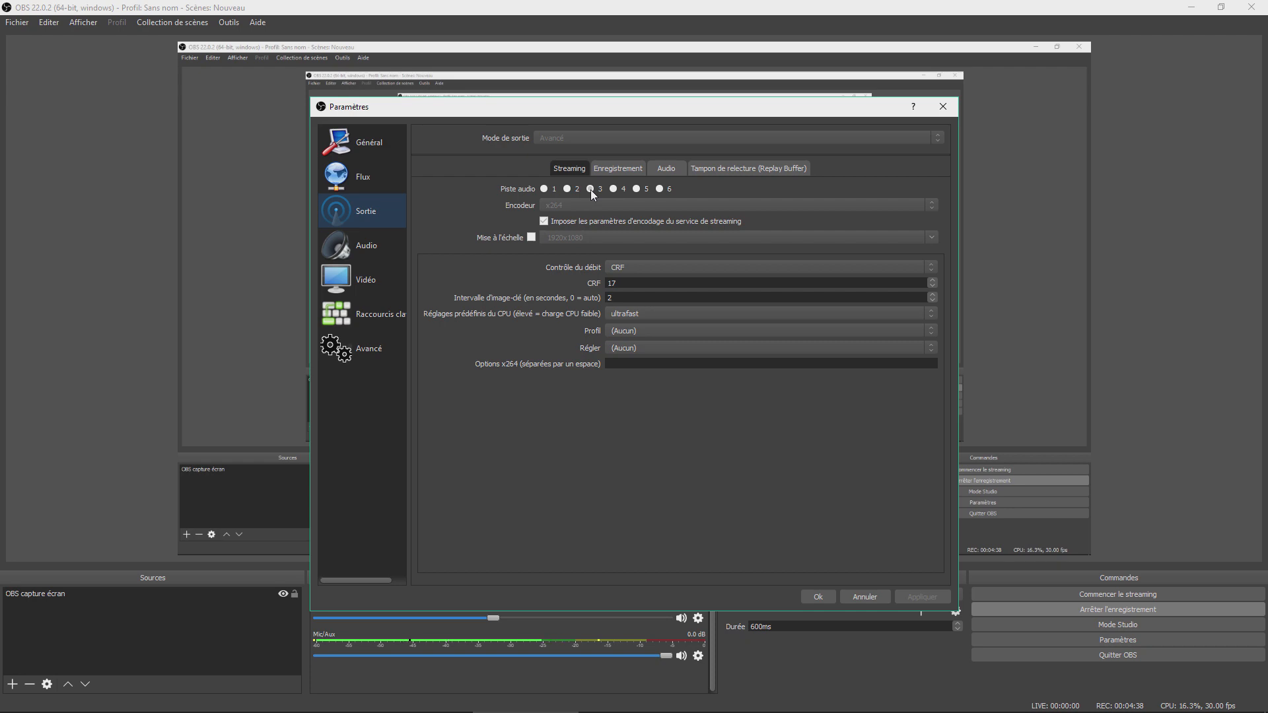
click(808, 594)
click(1043, 638)
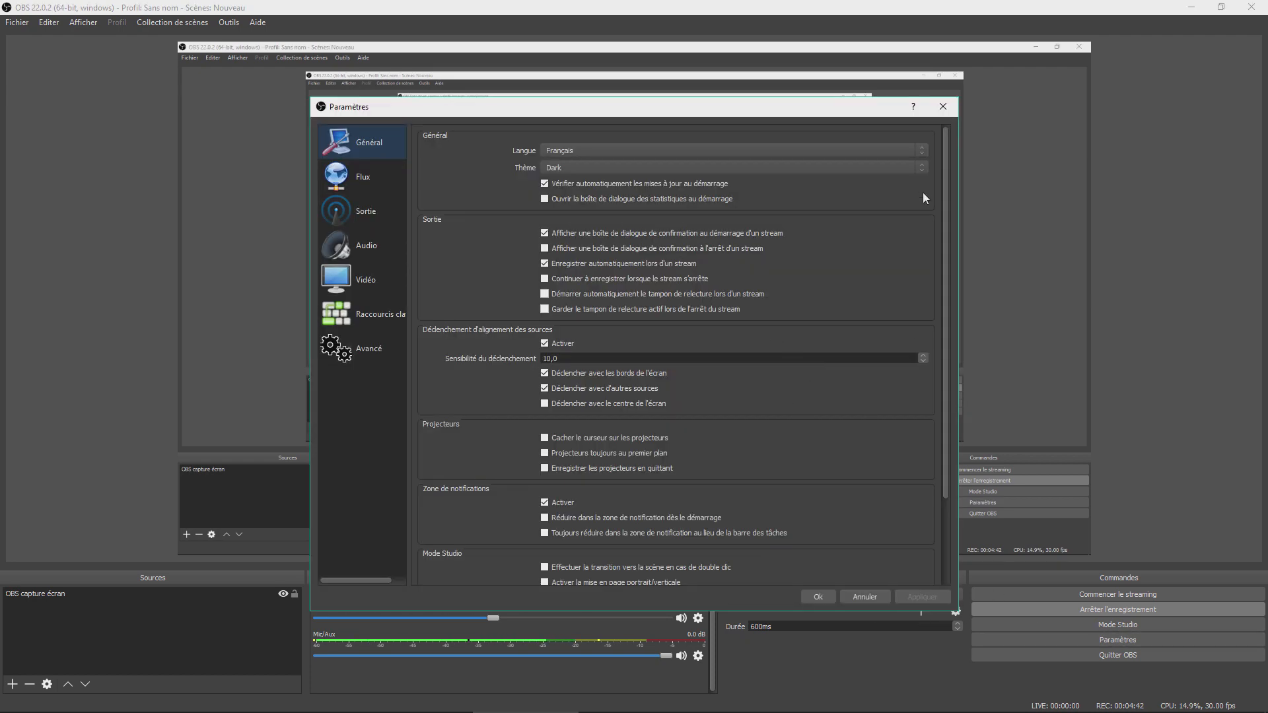
click(863, 603)
Step: Review the track assignments in the advanced audio properties and set the desktop audio volume to 13%
click(698, 618)
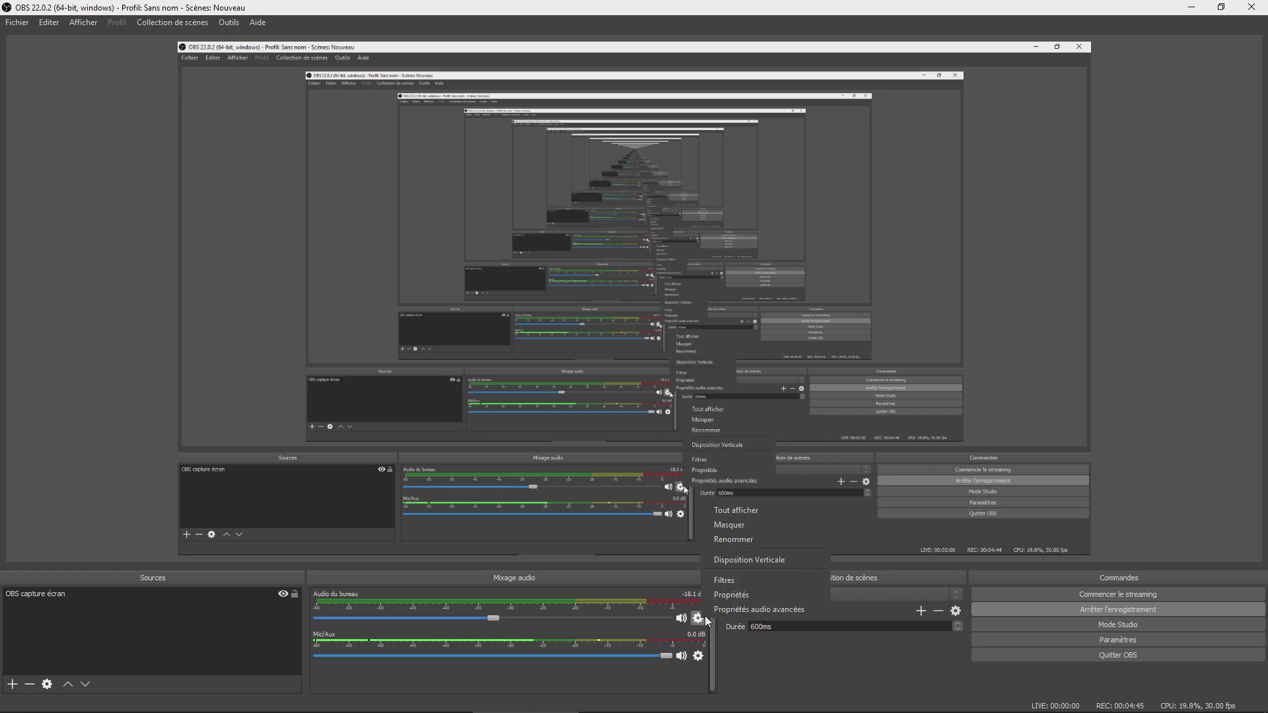
click(716, 609)
drag(965, 357, 1162, 365)
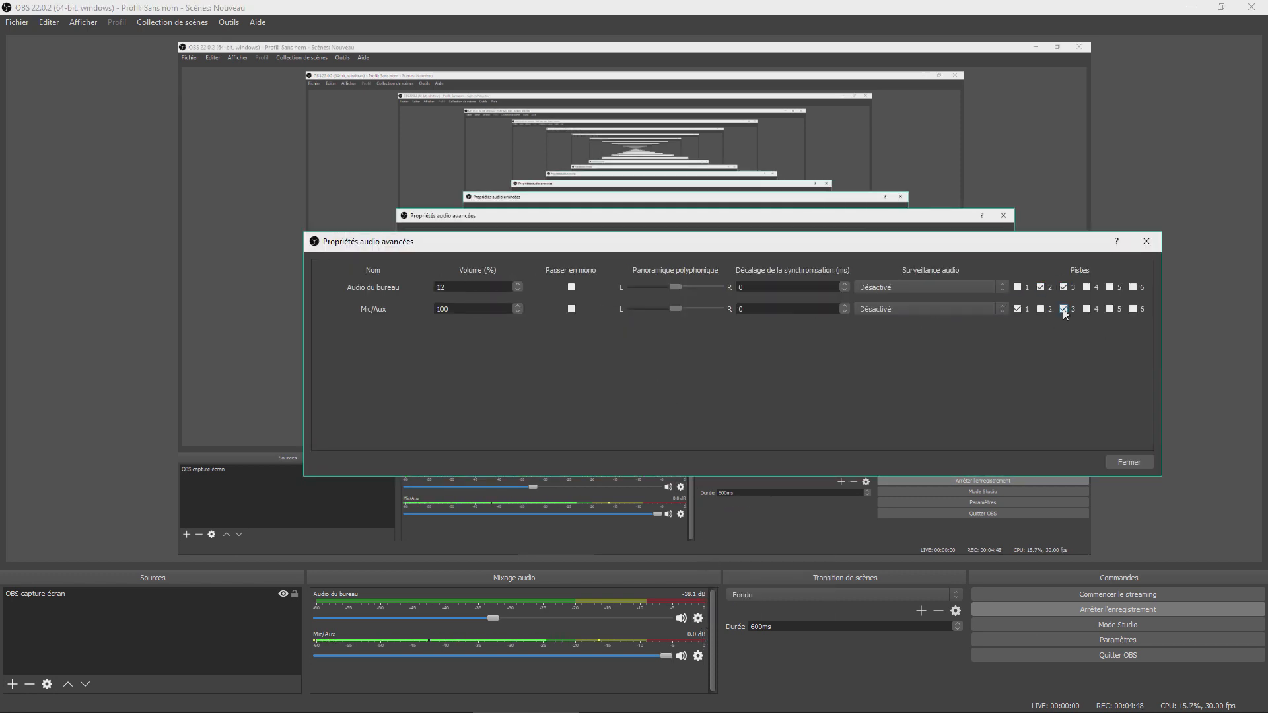
click(1063, 287)
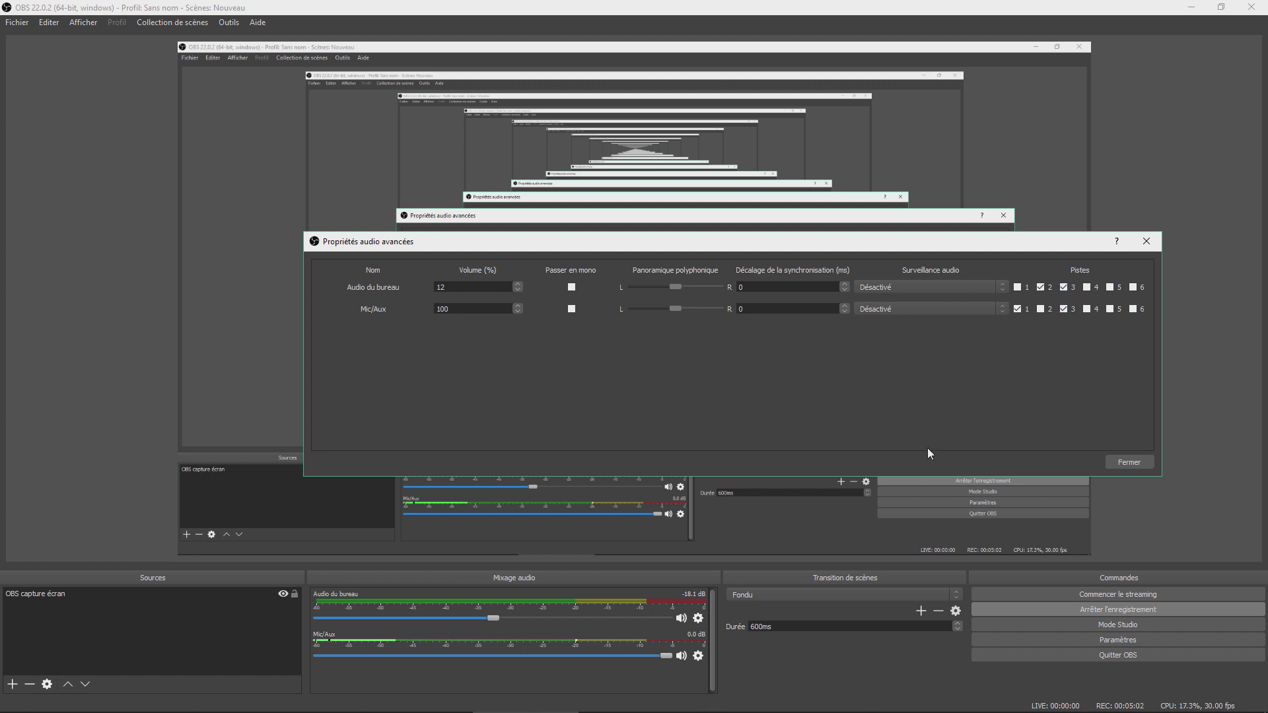
click(496, 618)
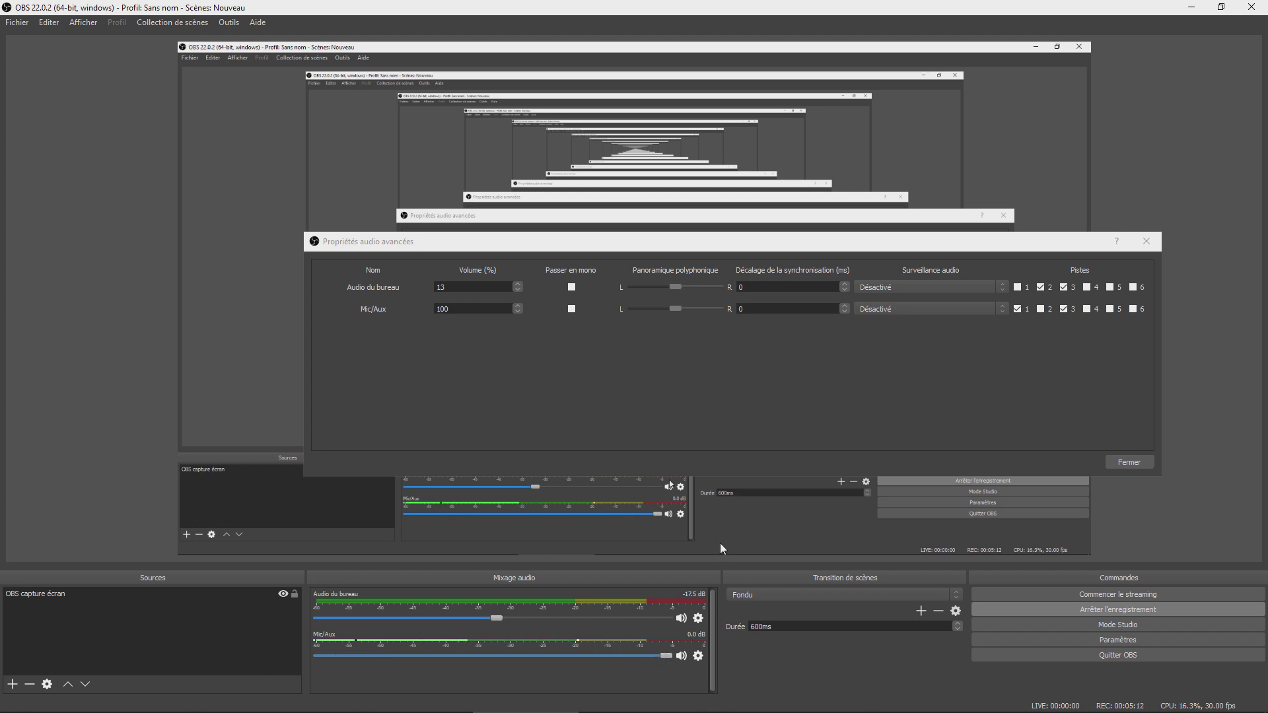
click(1117, 462)
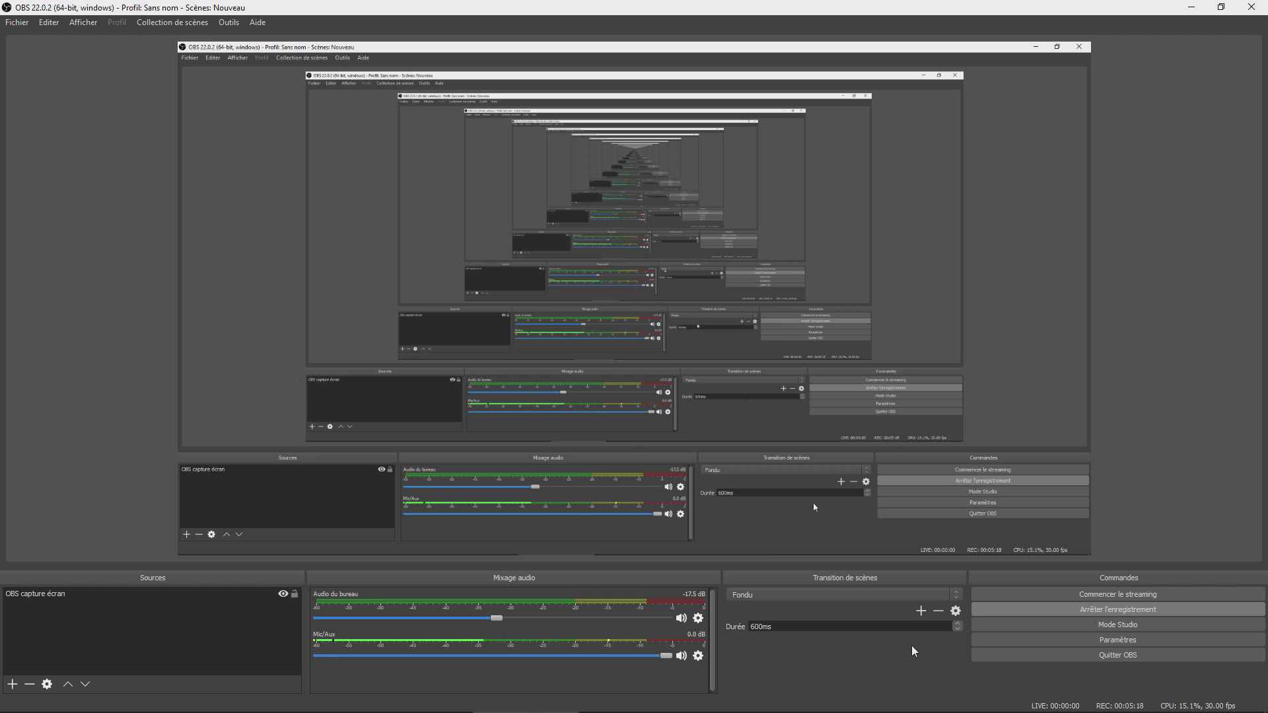
Step: Recheck the streaming track and the recording tracks in the output settings, then accept the settings
click(1028, 638)
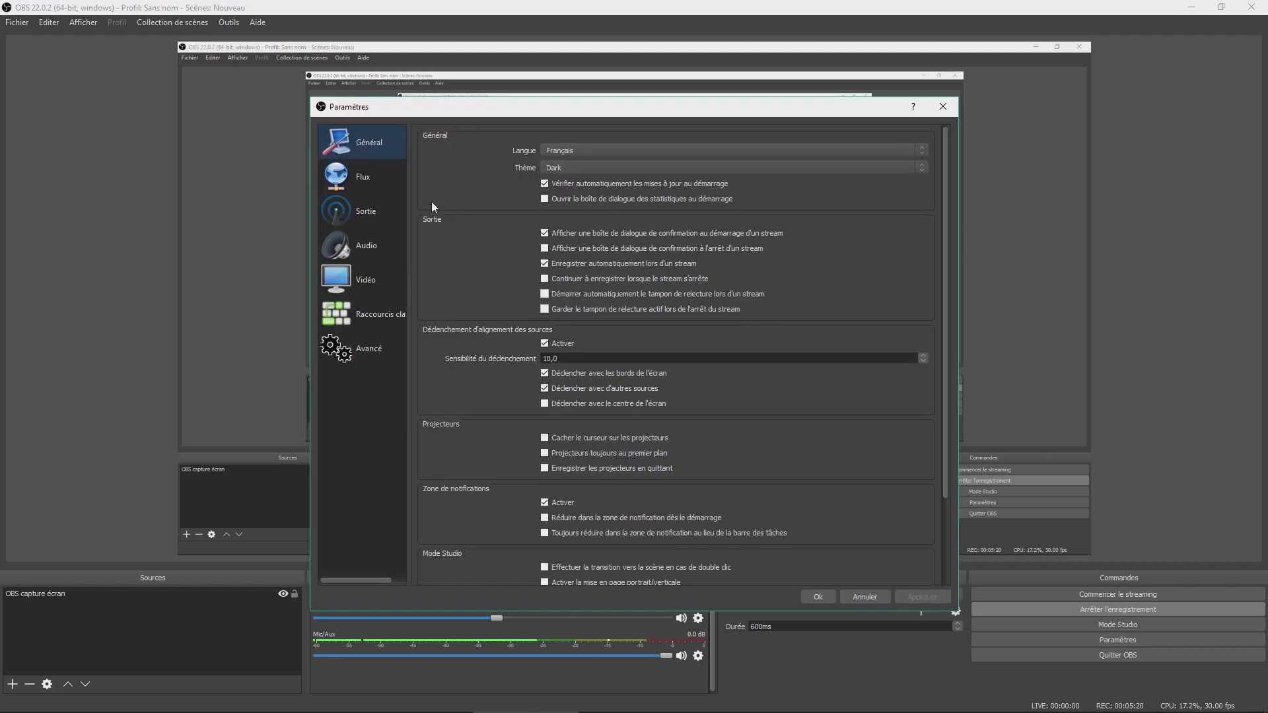
click(390, 202)
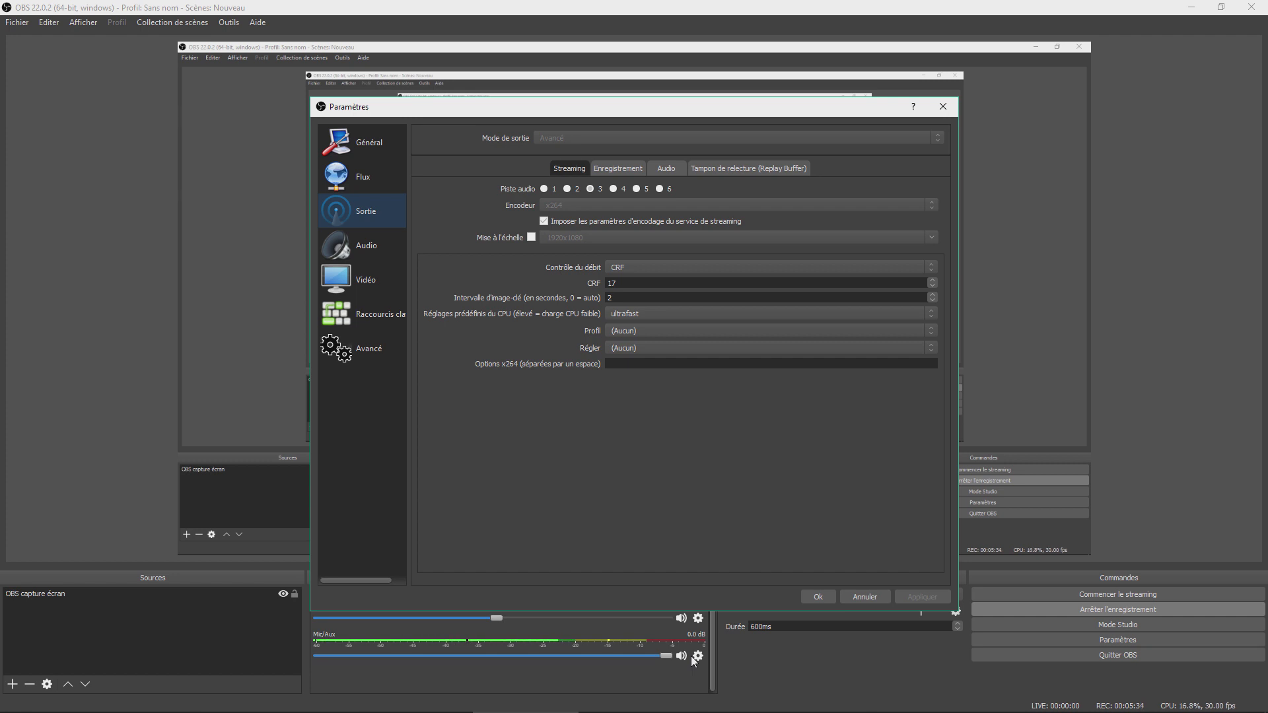
click(616, 172)
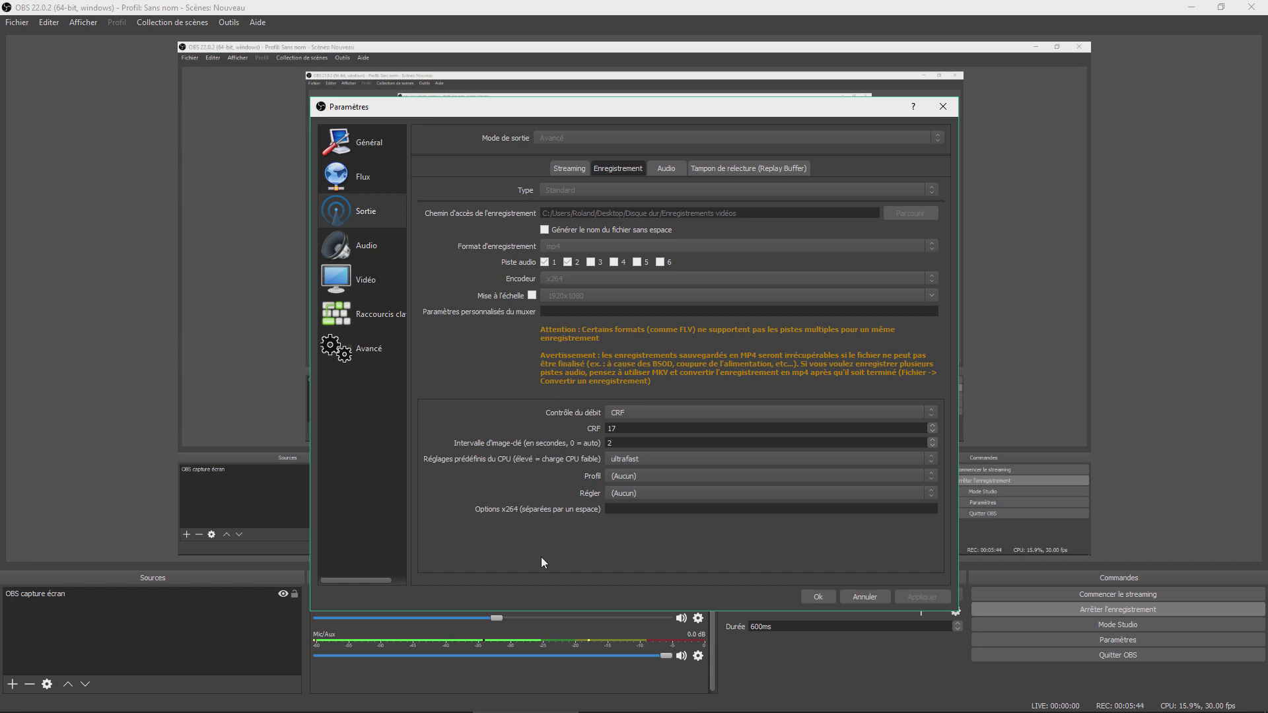
click(818, 599)
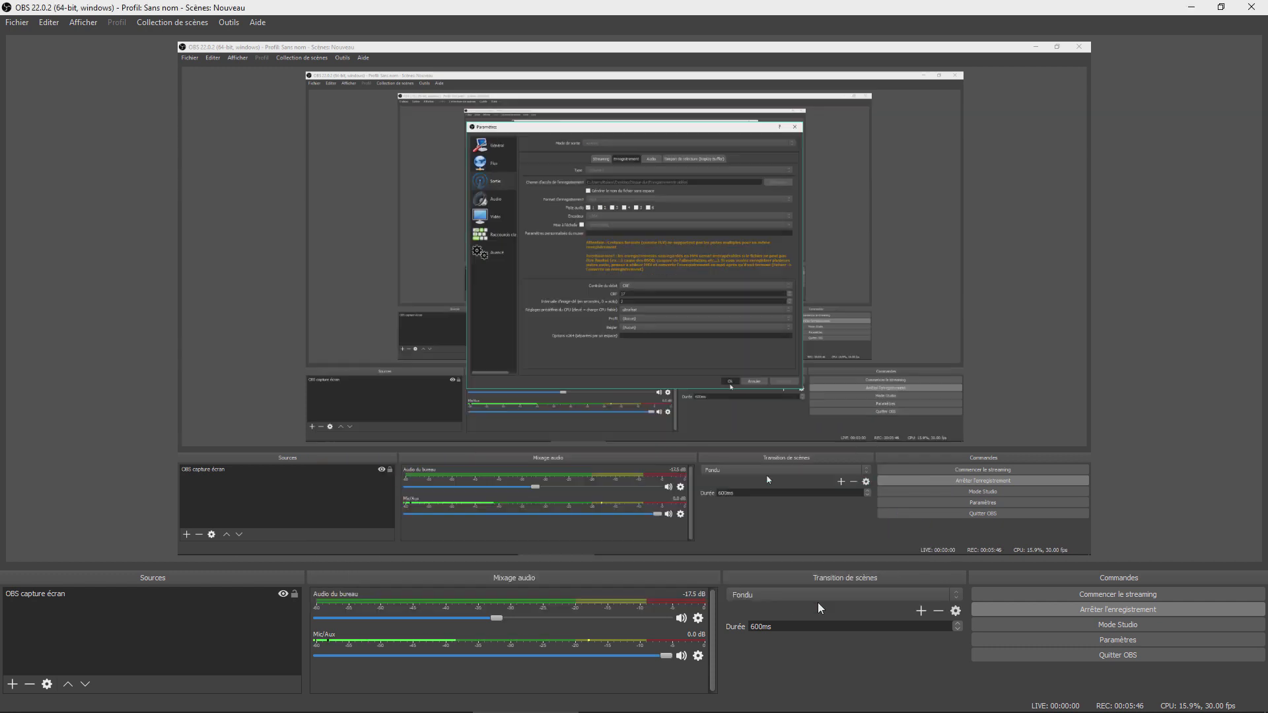